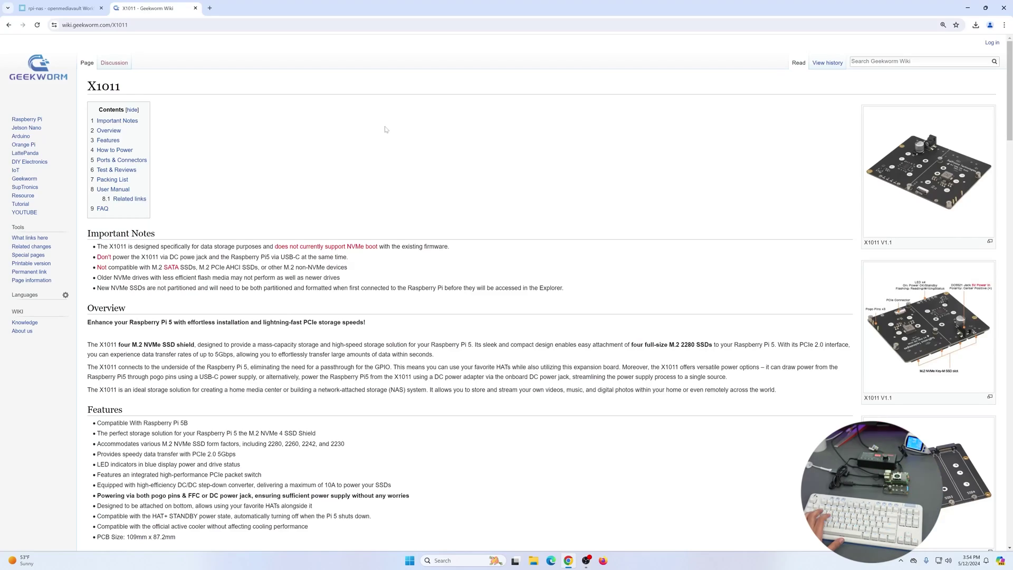
Step: Review the X1011 wiki notes, then switch to openmediavault and view the list of storage disks
{"action": "scroll", "coordinate": [421, 214], "scroll_direction": "down", "scroll_amount": 5}
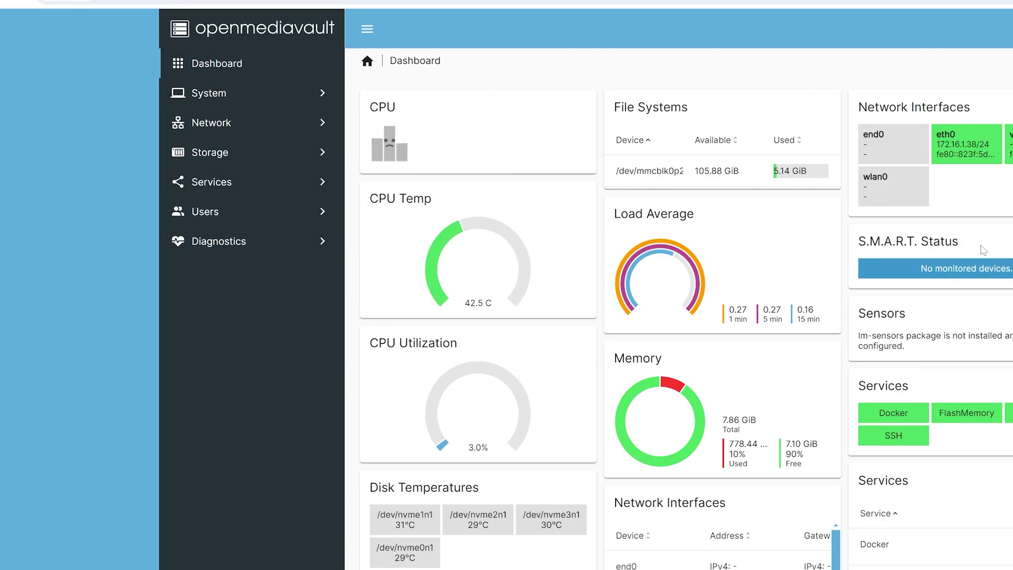
{"action": "left_click", "coordinate": [222, 157]}
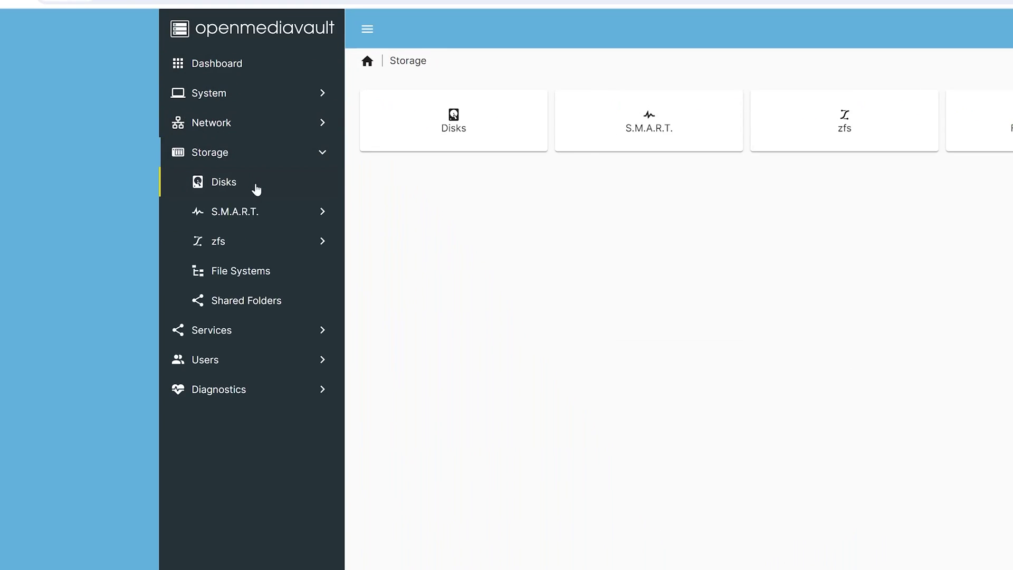
{"action": "left_click", "coordinate": [227, 184]}
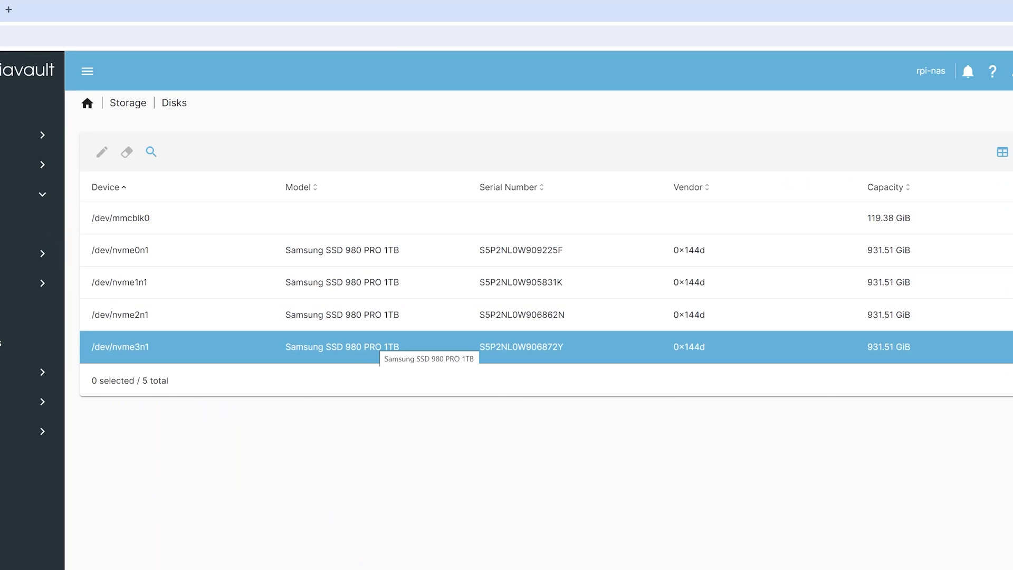
Step: Create a RAID-Z1 ZFS pool named MainData from the devices /dev/nvme0n1, /dev/nvme1n1, /dev/nvme2n1 and /dev/nvme3n1
{"action": "left_click", "coordinate": [42, 283]}
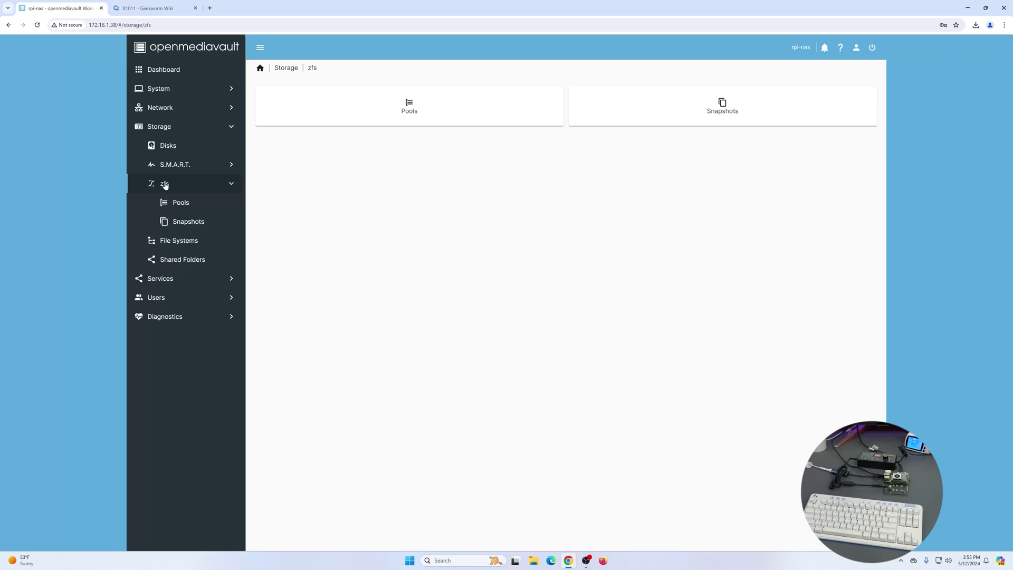
{"action": "left_click", "coordinate": [378, 123]}
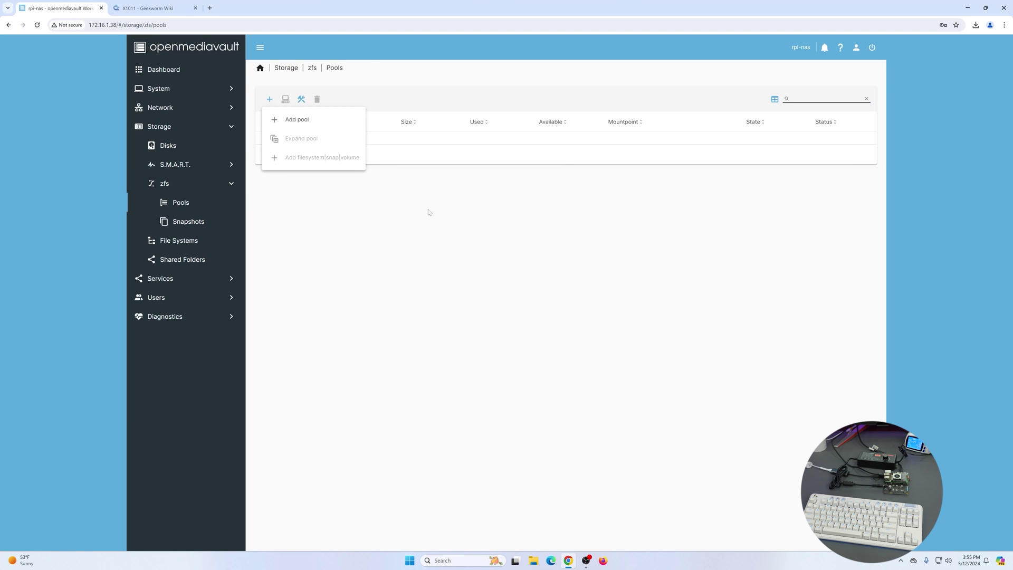
{"action": "left_click", "coordinate": [315, 120]}
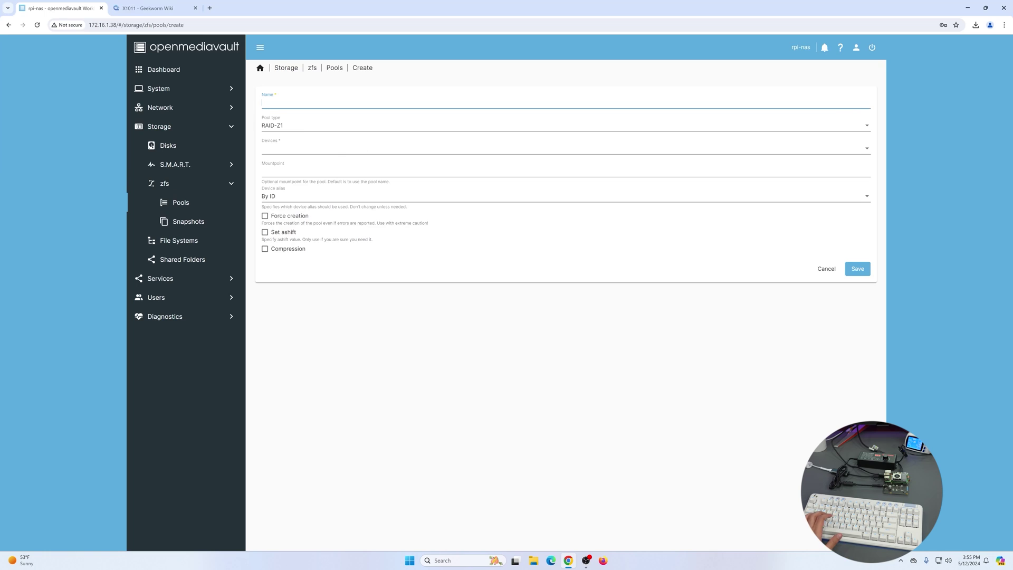
{"action": "left_click", "coordinate": [349, 151]}
{"action": "left_click", "coordinate": [312, 148]}
{"action": "left_click", "coordinate": [306, 165]}
{"action": "left_click", "coordinate": [307, 182]}
{"action": "left_click", "coordinate": [306, 199]}
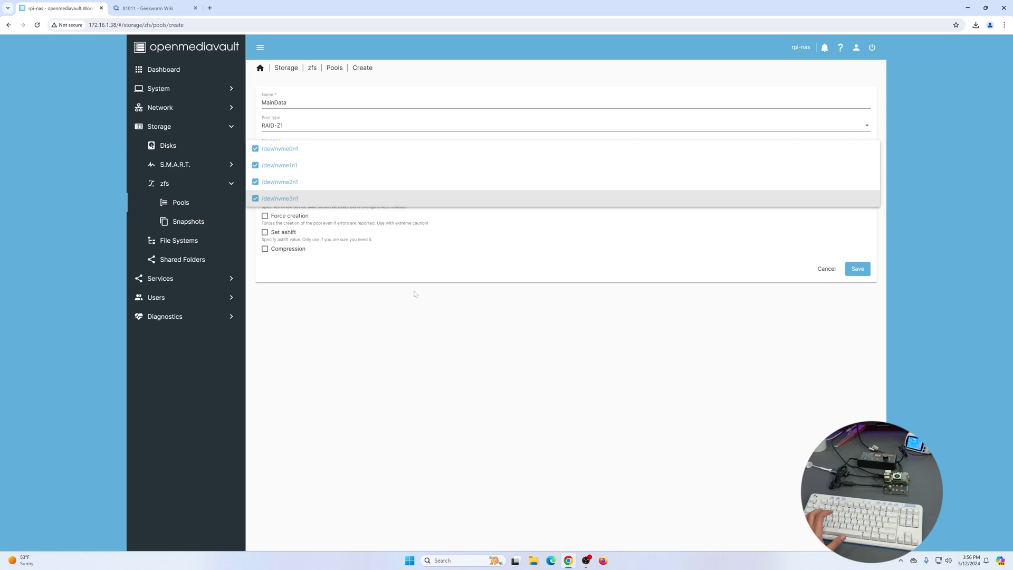
{"action": "left_click", "coordinate": [415, 294]}
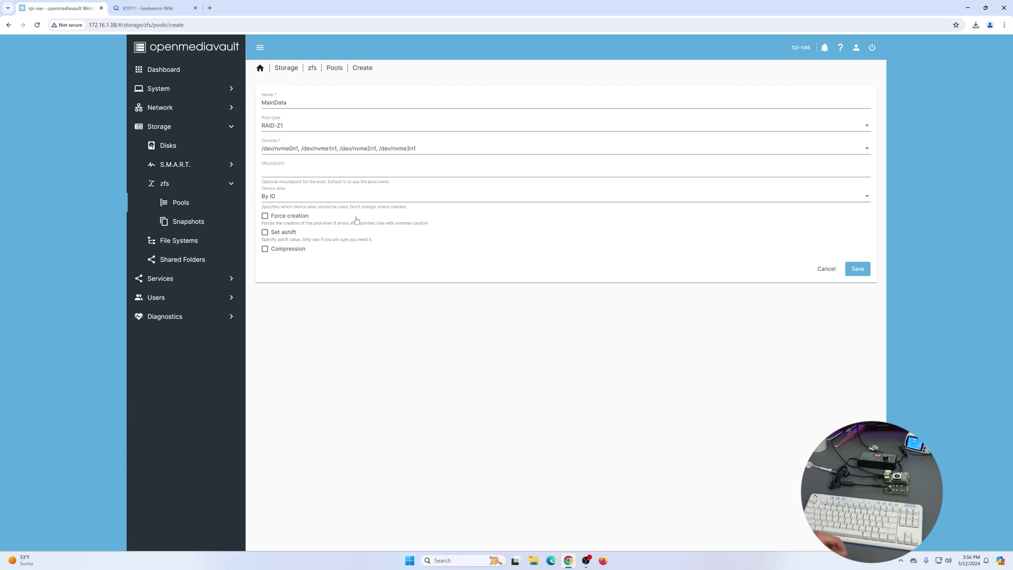
{"action": "left_click", "coordinate": [857, 270]}
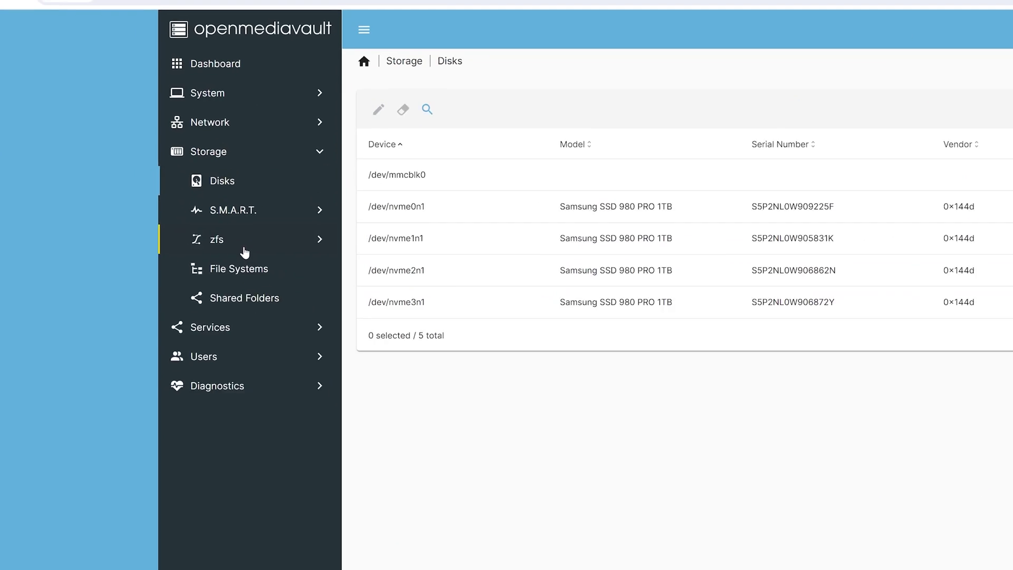
Step: Delete the shared folder named Data from the storage shared folders
{"action": "left_click", "coordinate": [183, 185]}
{"action": "left_click", "coordinate": [431, 110]}
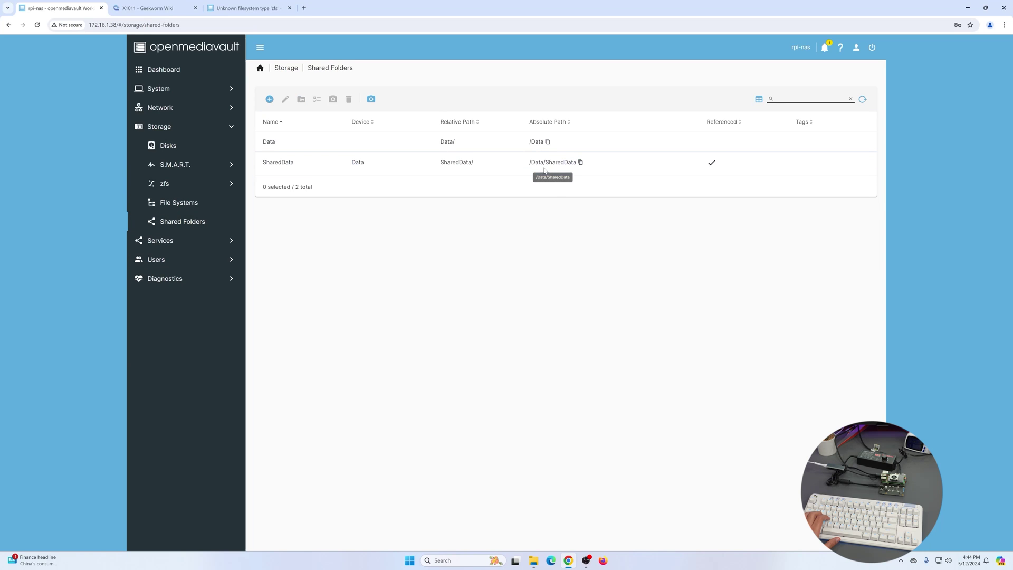
{"action": "left_click", "coordinate": [475, 141]}
{"action": "left_click", "coordinate": [349, 100]}
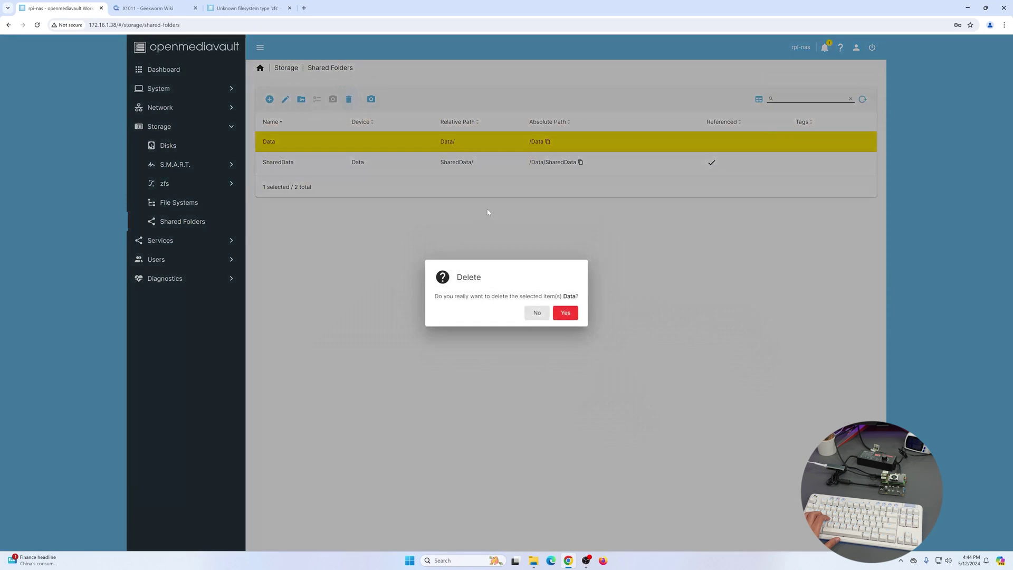
{"action": "left_click", "coordinate": [556, 314]}
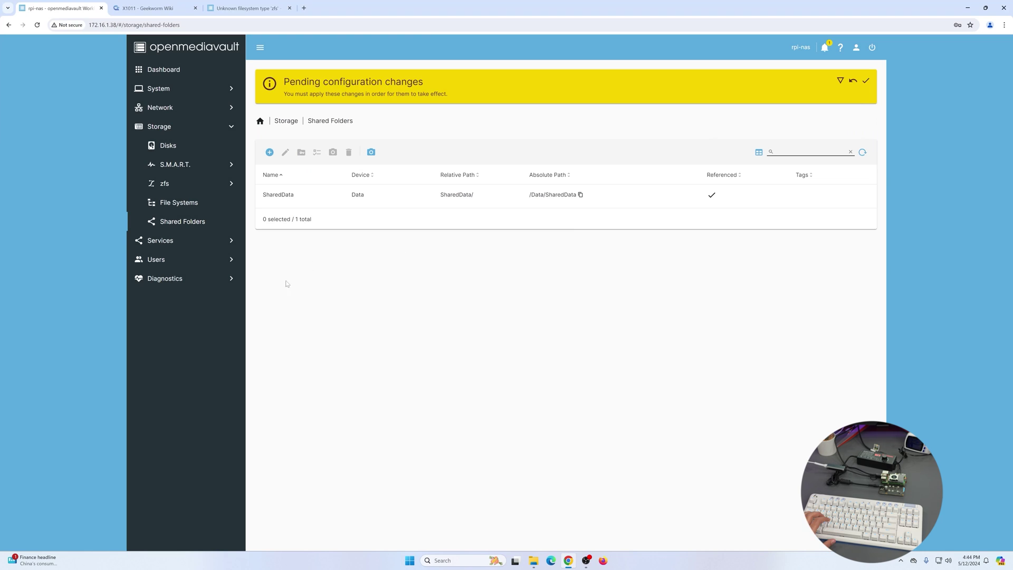
Step: View the SMB/CIFS settings and shares, and apply the pending configuration changes
{"action": "left_click", "coordinate": [176, 240]}
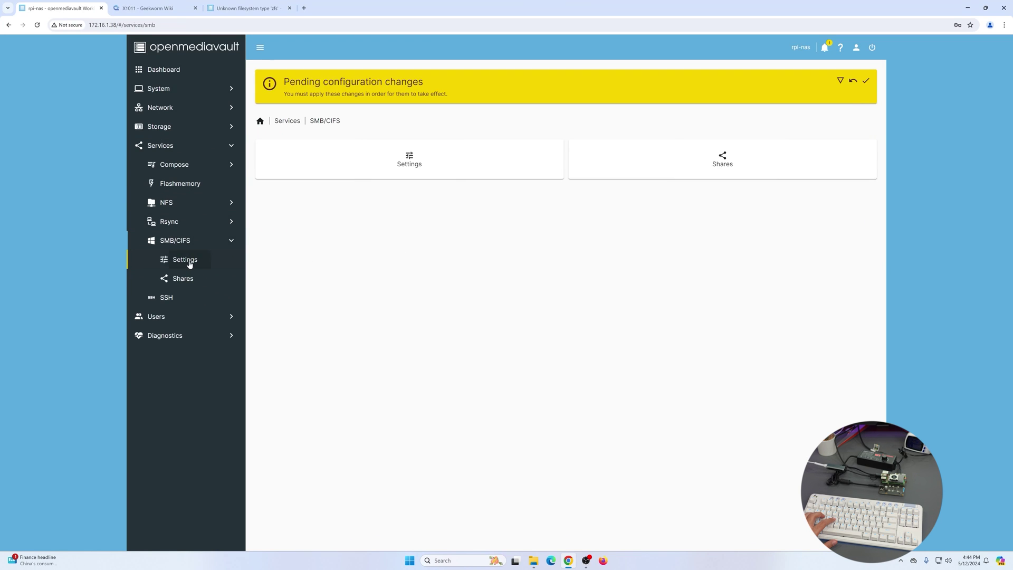
{"action": "left_click", "coordinate": [190, 262]}
{"action": "left_click", "coordinate": [180, 279]}
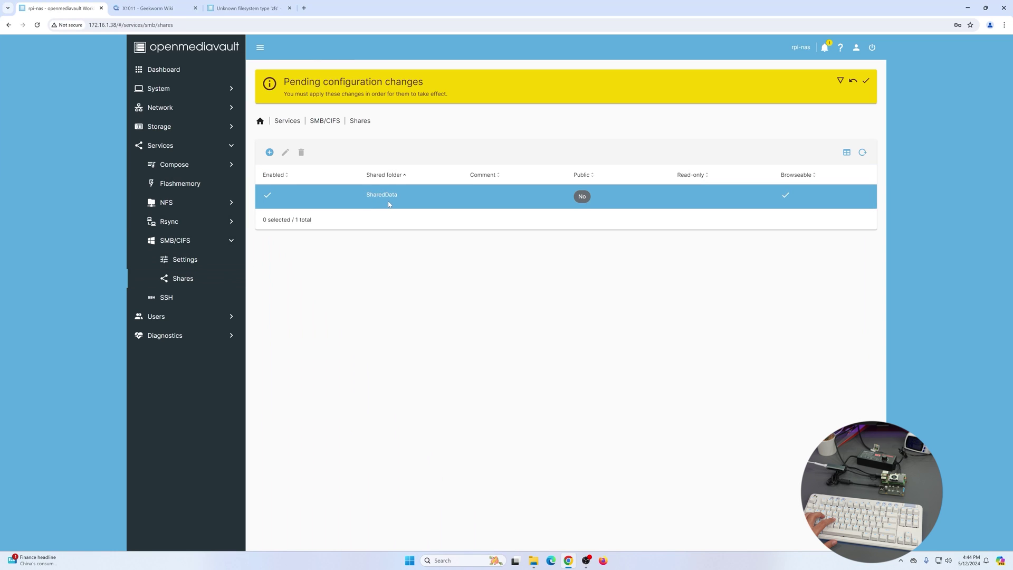
{"action": "left_click", "coordinate": [866, 81]}
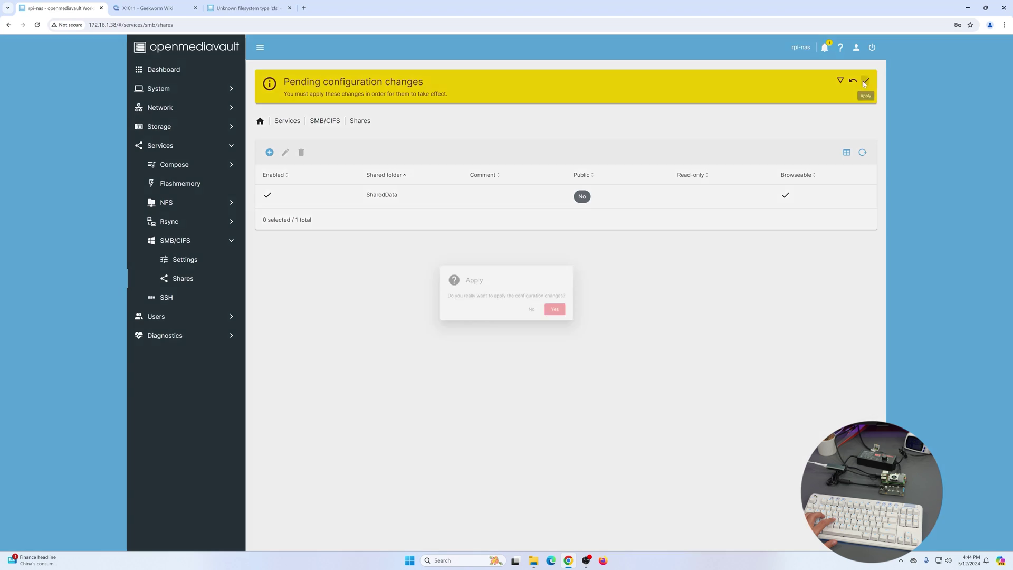
{"action": "left_click", "coordinate": [570, 314]}
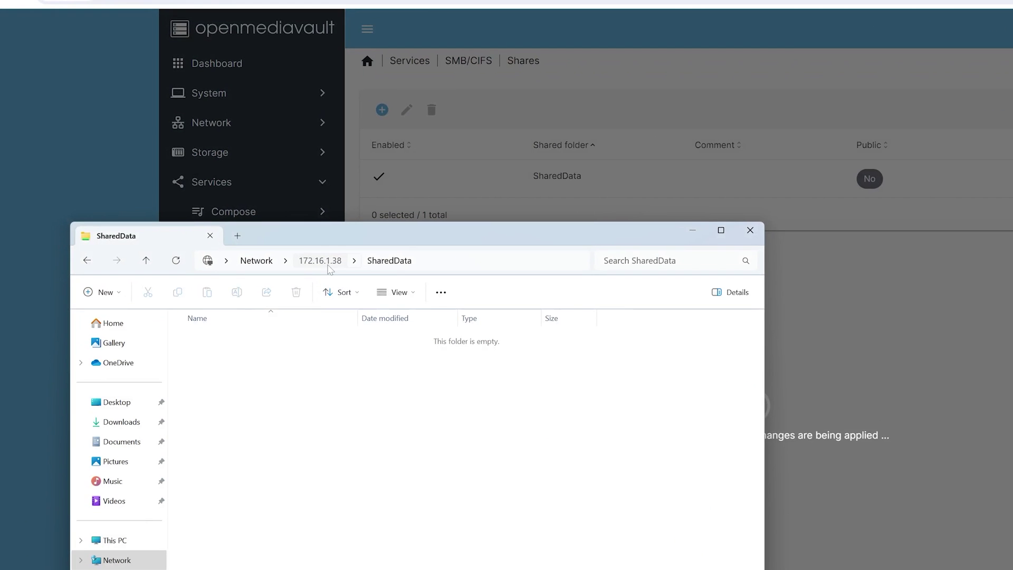
Step: Show the network location 172.16.1.38 in File Explorer and bring up the Desktop folder window beside it
{"action": "left_click", "coordinate": [320, 260]}
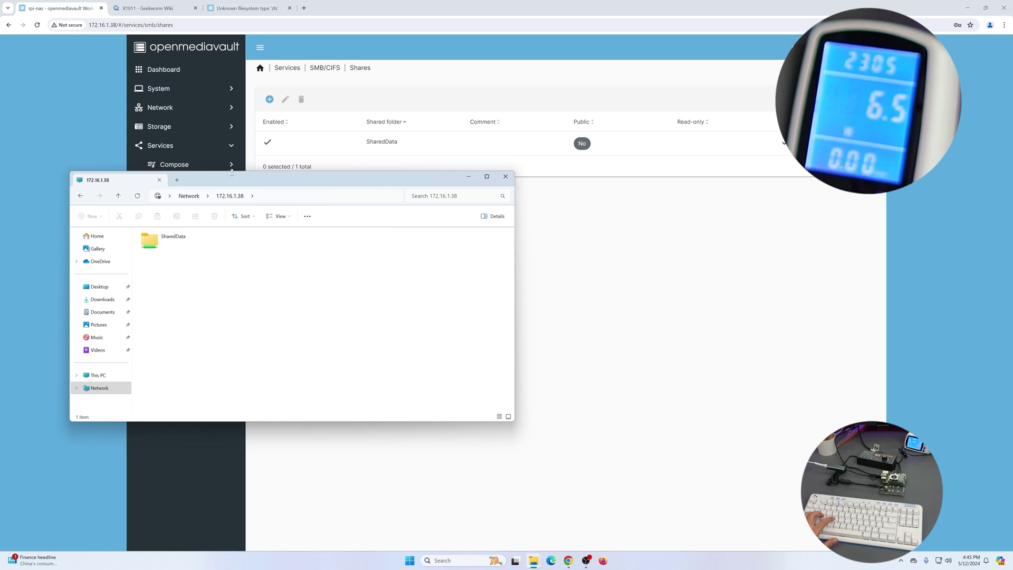
{"action": "left_click_drag", "start_coordinate": [232, 173], "coordinate": [249, 181]}
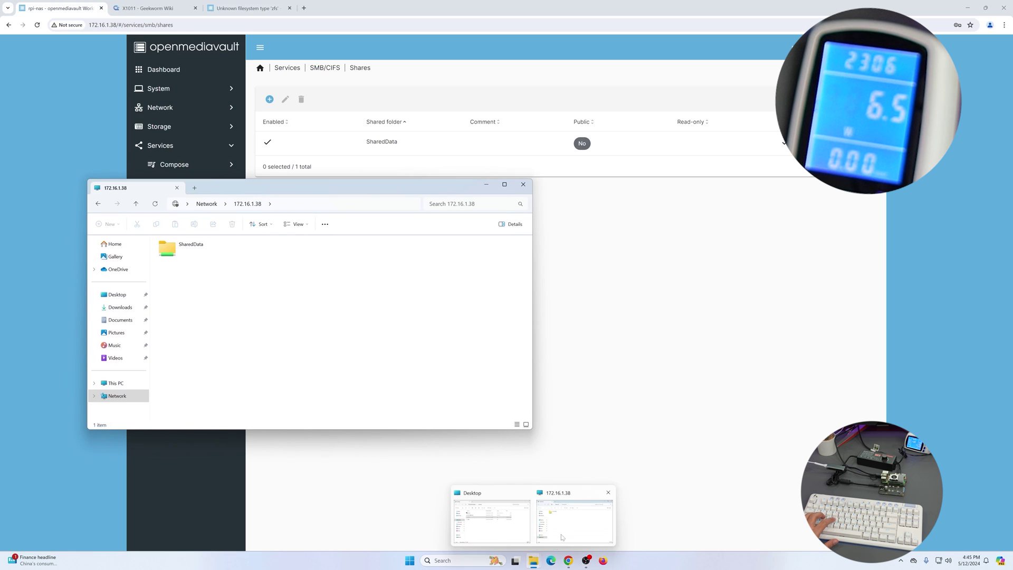
{"action": "mouse_move", "coordinate": [533, 563]}
{"action": "left_click", "coordinate": [501, 536]}
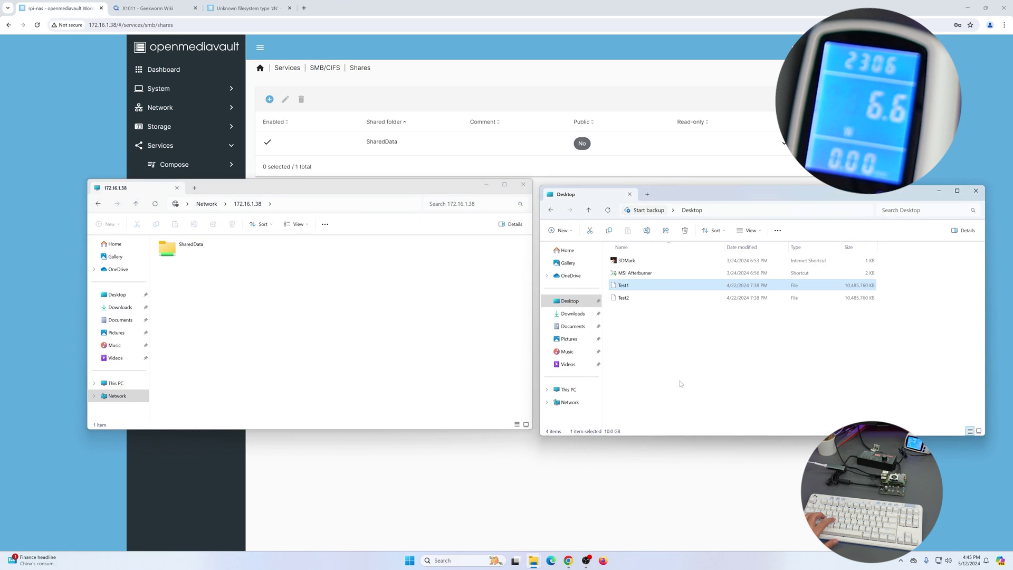
Step: Copy the Test1 file from the Desktop folder into the SharedData network folder
{"action": "left_click", "coordinate": [654, 285]}
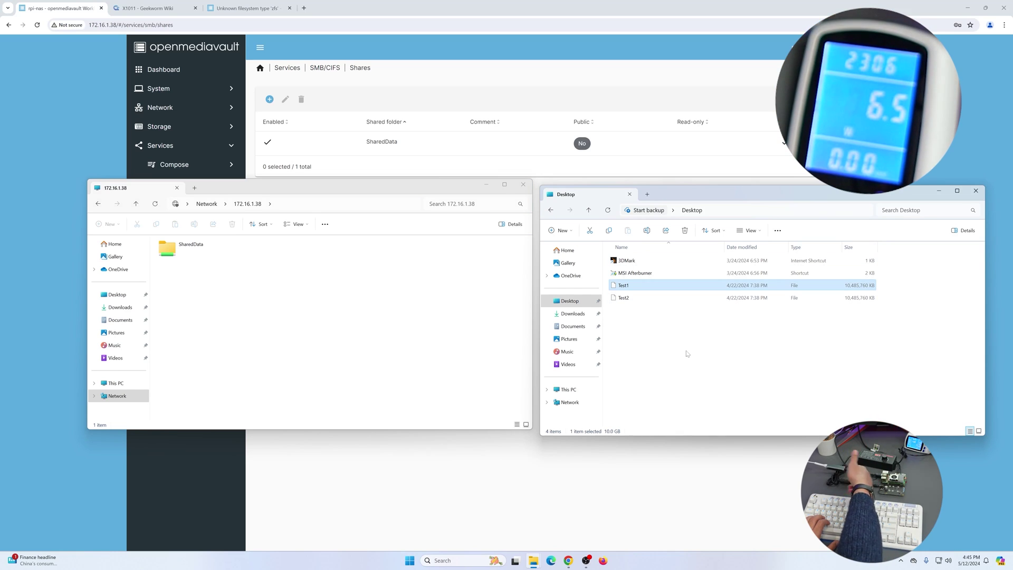
{"action": "key", "text": "ctrl+c"}
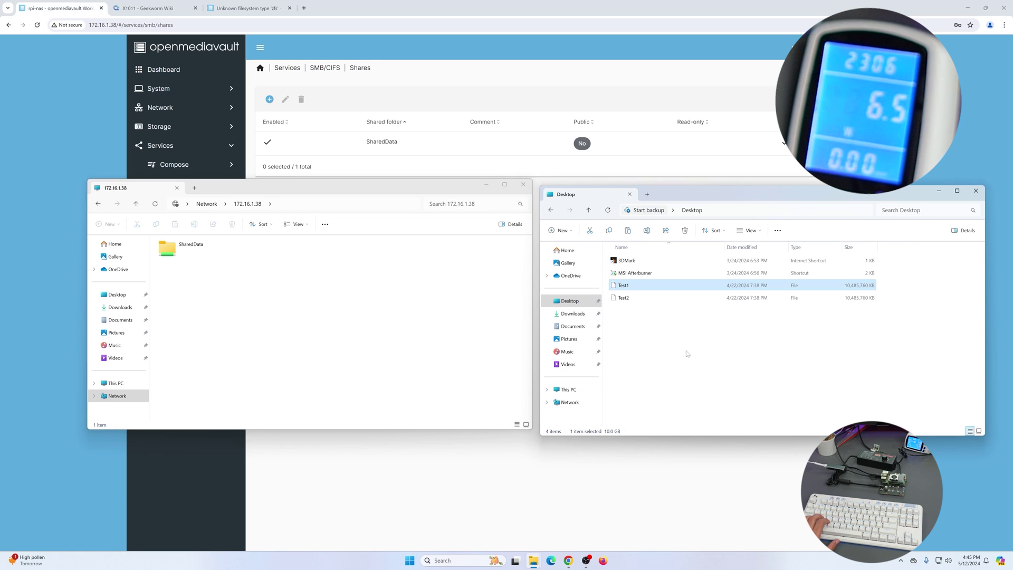
{"action": "left_click", "coordinate": [420, 336]}
{"action": "double_click", "coordinate": [168, 248]}
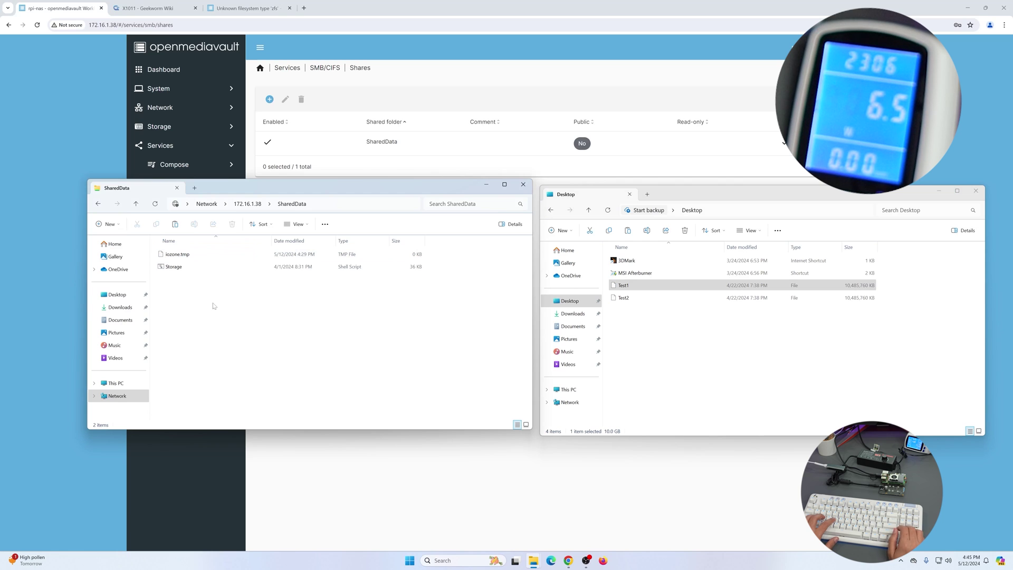
{"action": "key", "text": "ctrl+v"}
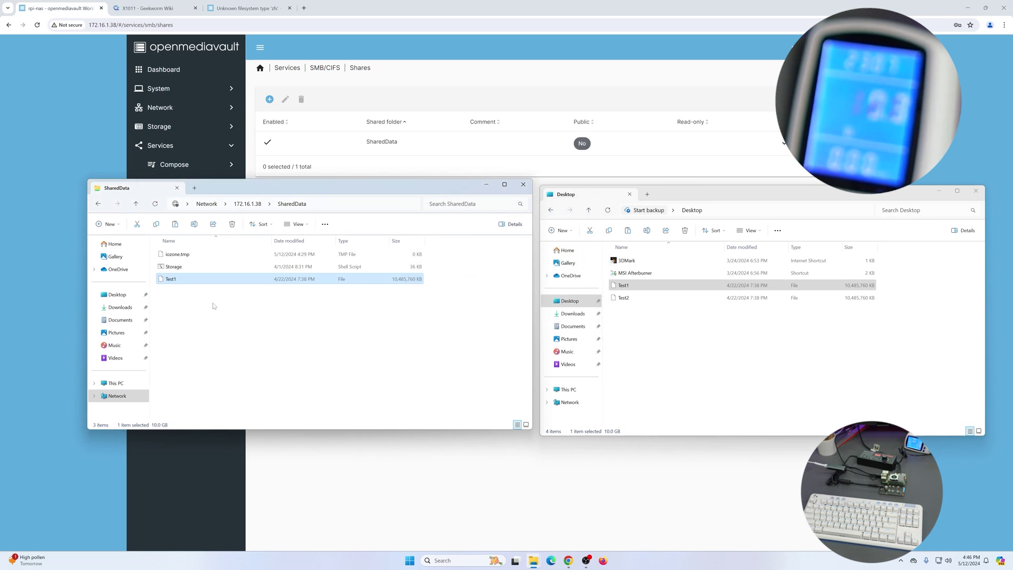
Step: Copy the Test2 file from the Desktop folder into the SharedData network folder
{"action": "left_click", "coordinate": [367, 330]}
{"action": "key", "text": "alt+Tab"}
{"action": "key", "text": "Down"}
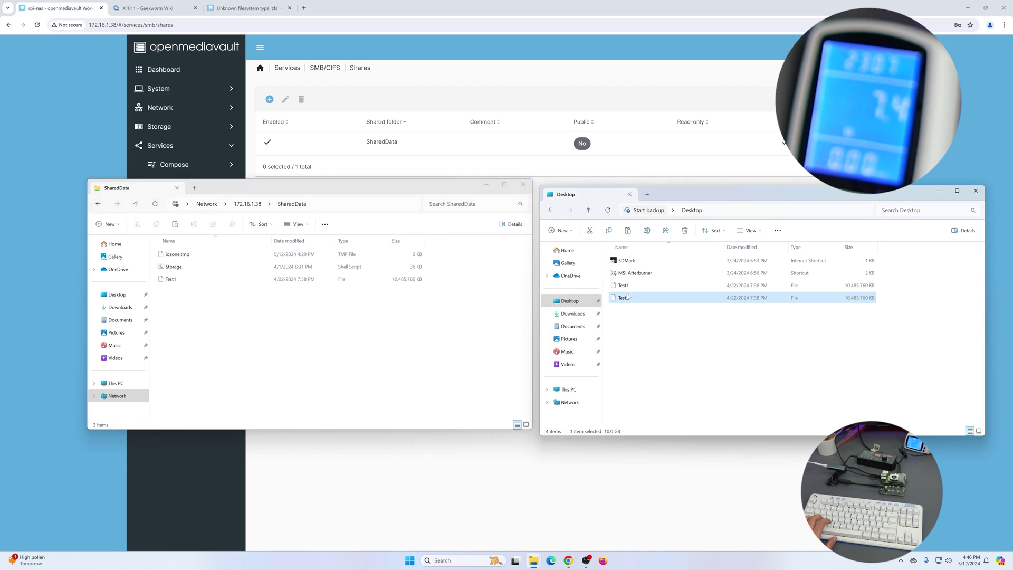
{"action": "key", "text": "ctrl+c"}
{"action": "left_click", "coordinate": [358, 328]}
{"action": "key", "text": "ctrl+v"}
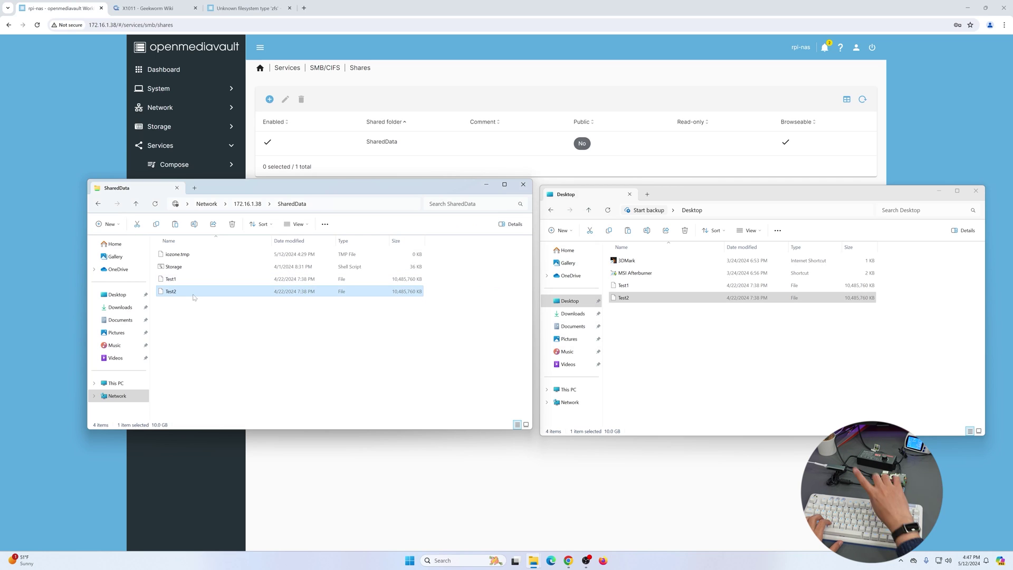
Step: Rename Test2 in the SharedData folder as Test12 and copy it to the Desktop folder
{"action": "key", "text": "F2"}
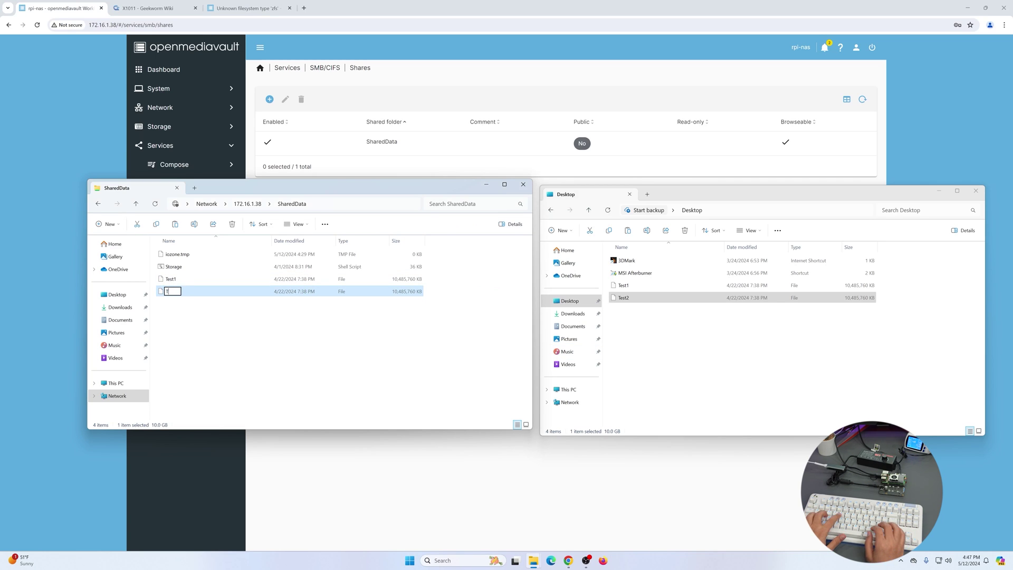
{"action": "left_click", "coordinate": [682, 351]}
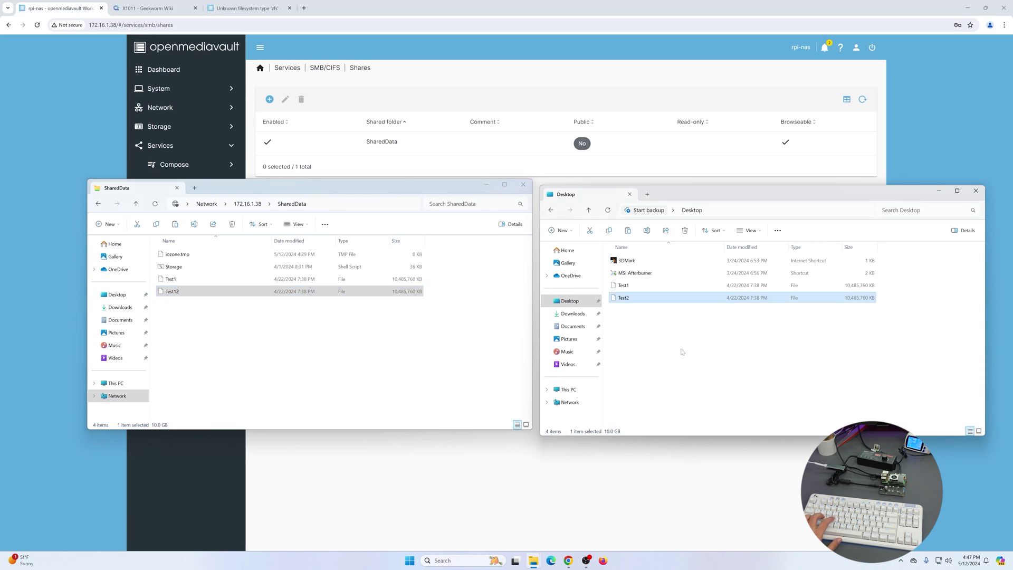
{"action": "key", "text": "ctrl+v"}
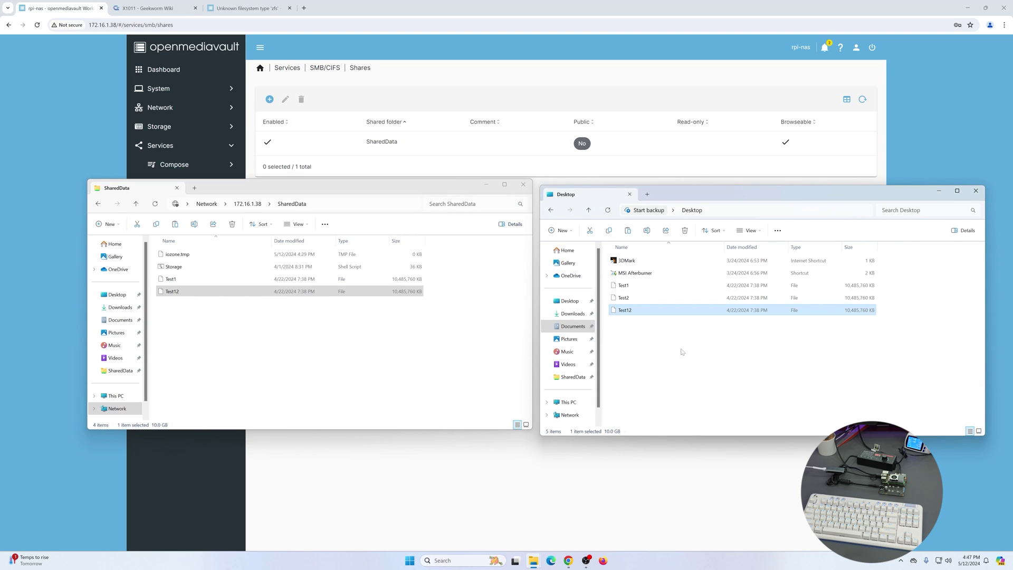
{"action": "left_click", "coordinate": [484, 508]}
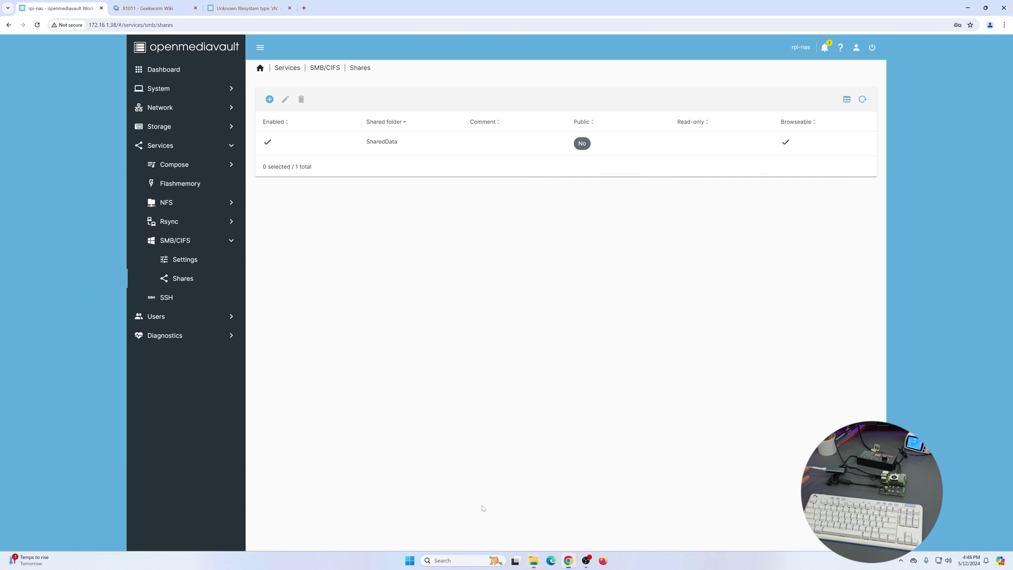